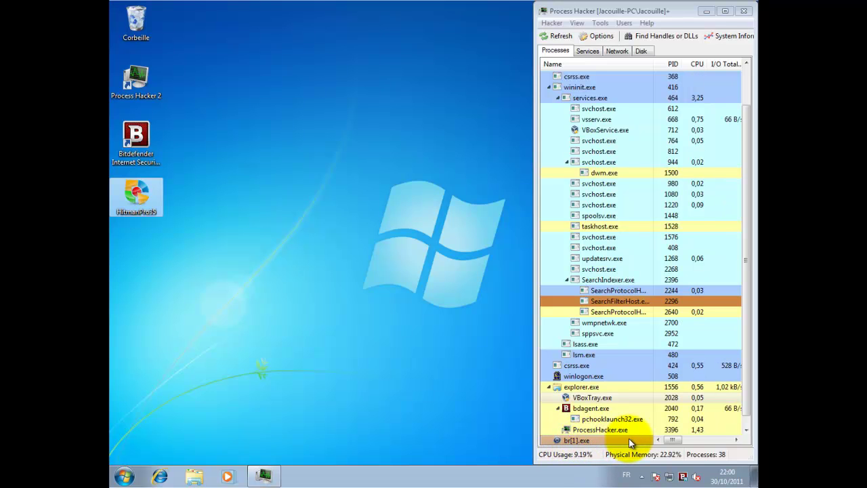
Launch HitmanPro35.exe from the desktop and allow it to run past the security warning.
{"action": "left_click", "coordinate": [643, 476]}
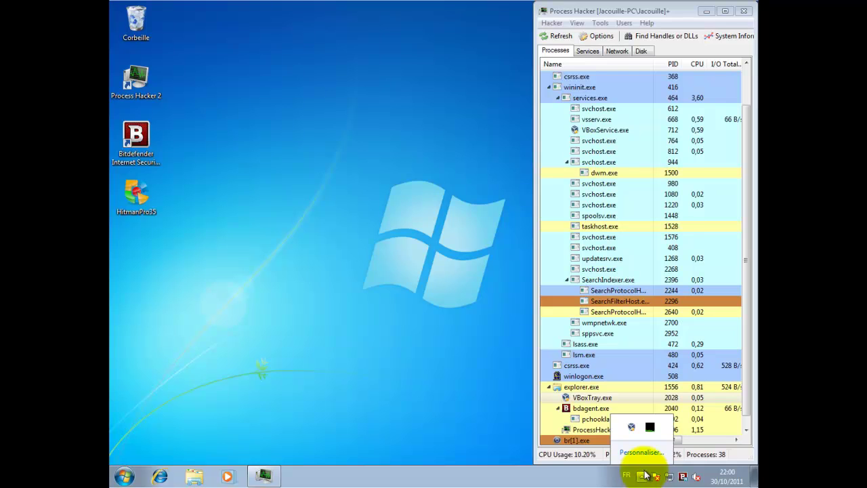
{"action": "left_click", "coordinate": [135, 472]}
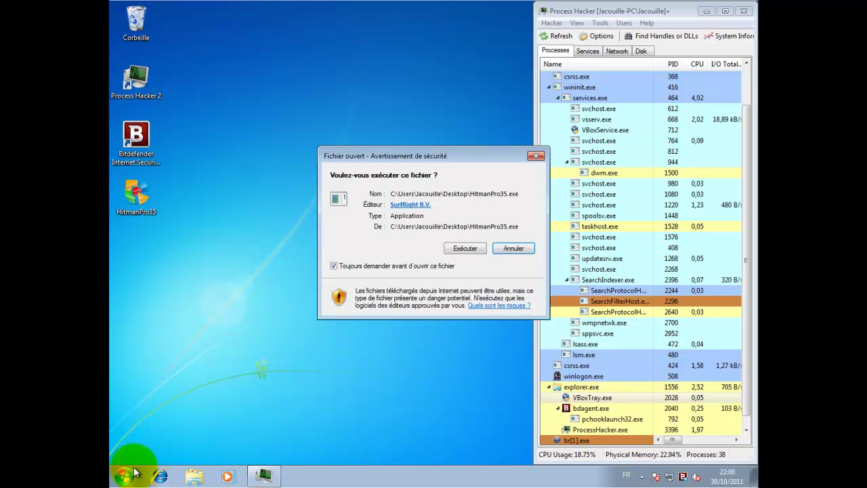
{"action": "left_click", "coordinate": [469, 249]}
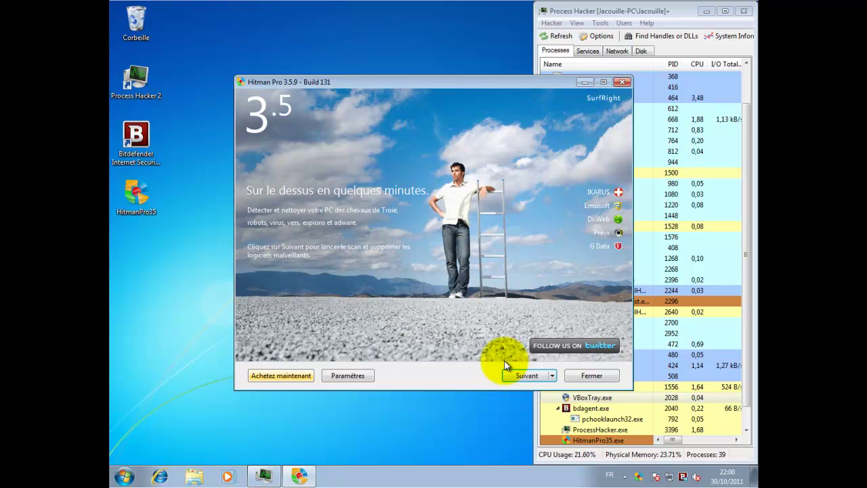
Accept the Hitman Pro licence terms and start a one-time scan without installing a copy of the program.
{"action": "left_click", "coordinate": [518, 376]}
{"action": "left_click", "coordinate": [398, 339]}
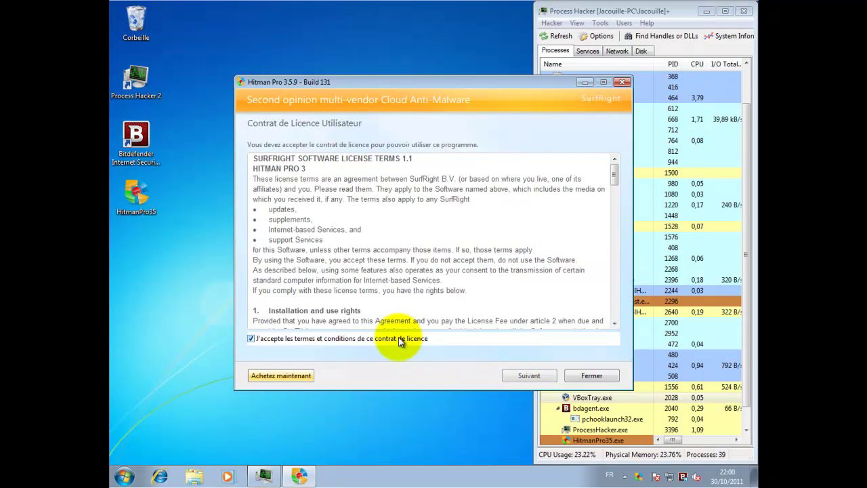
{"action": "left_click", "coordinate": [526, 375]}
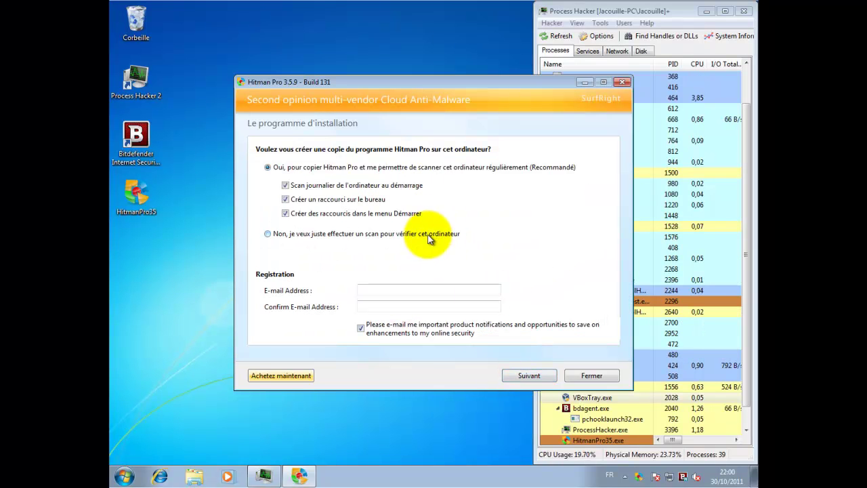
{"action": "left_click", "coordinate": [428, 235]}
{"action": "left_click", "coordinate": [531, 374]}
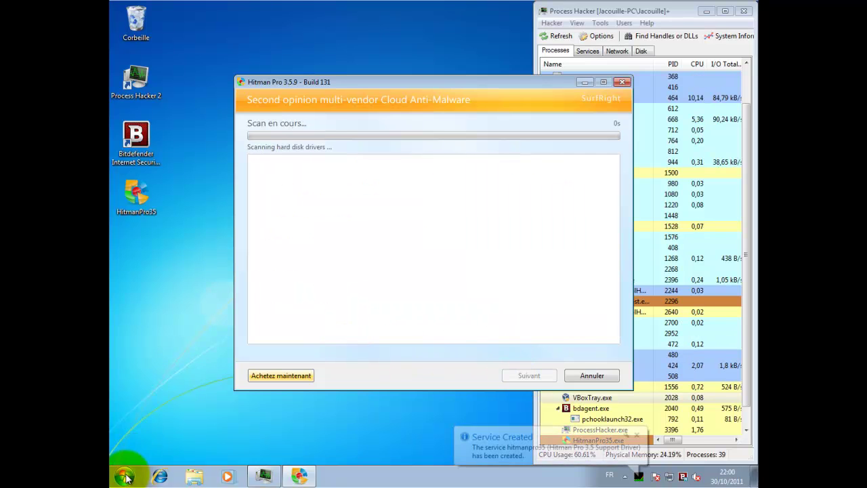
Search for cmd and open a Command Prompt window.
{"action": "left_click", "coordinate": [126, 476]}
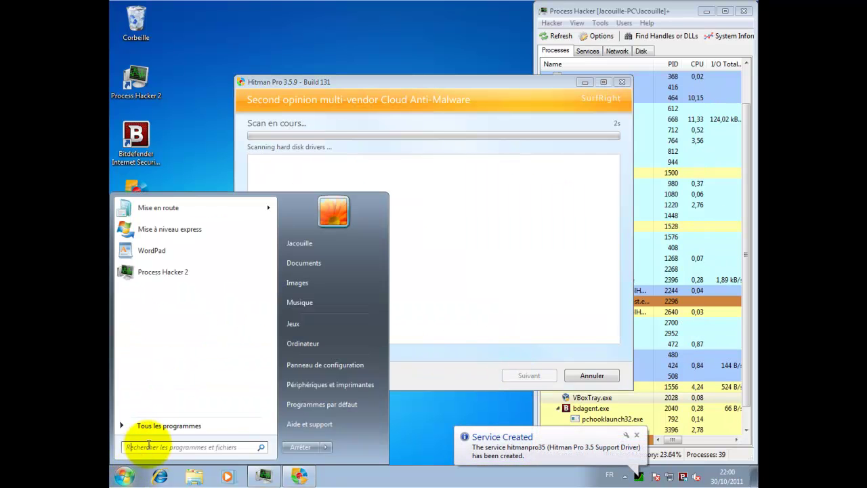
{"action": "type", "text": "r"}
{"action": "key", "text": "BackSpace"}
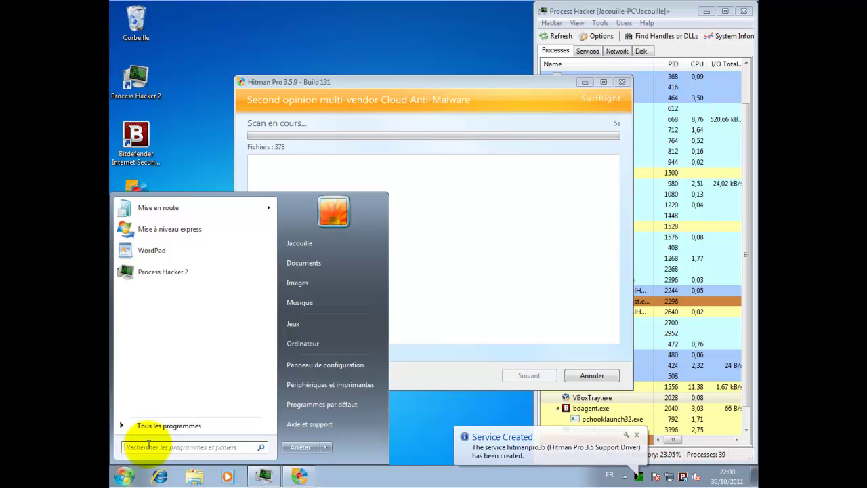
{"action": "left_click", "coordinate": [149, 446]}
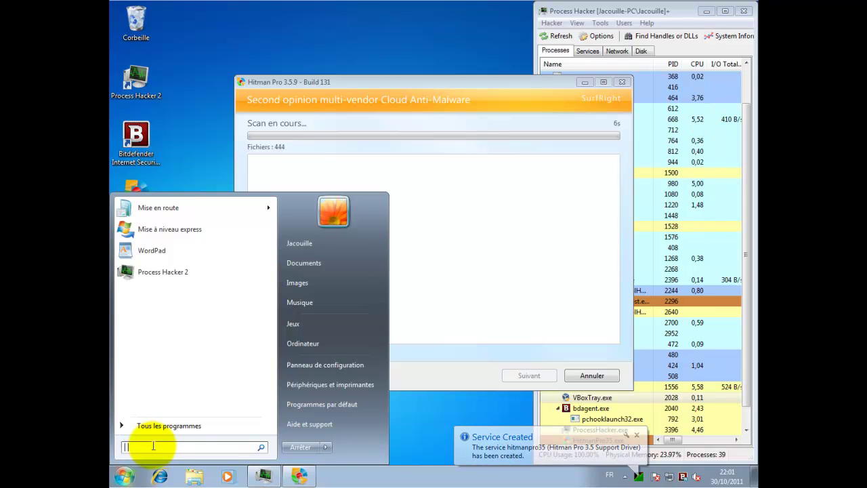
{"action": "type", "text": "cmd"}
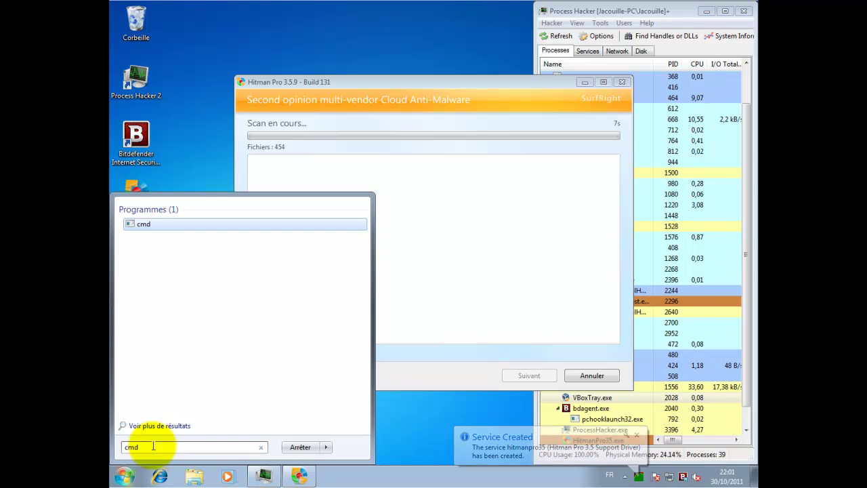
{"action": "key", "text": "Escape"}
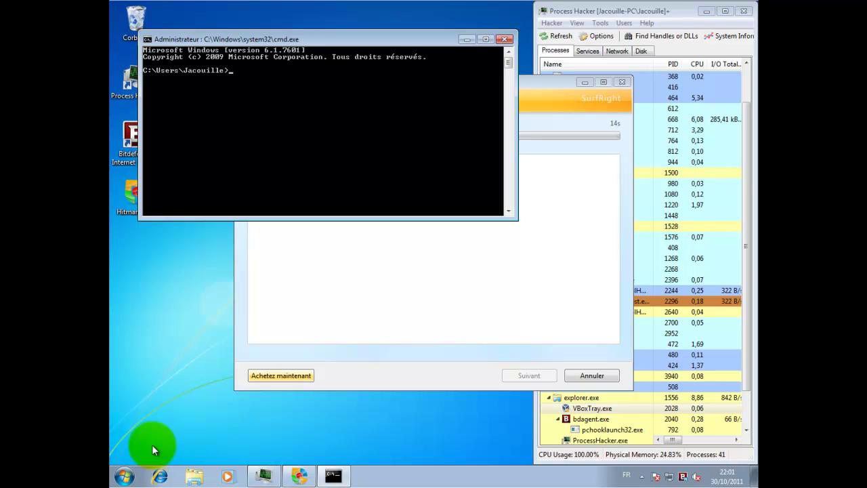
Run msconfig from the Command Prompt to open System Configuration.
{"action": "type", "text": "con"}
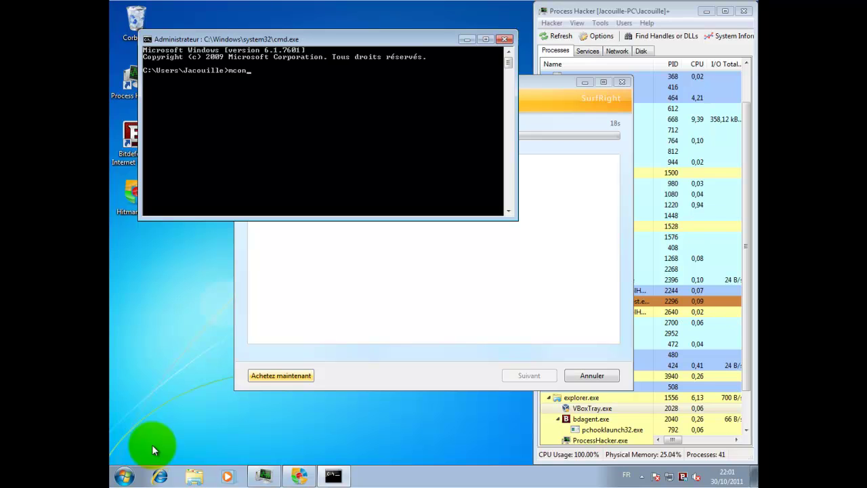
{"action": "key", "text": "BackSpace"}
{"action": "type", "text": "scon"}
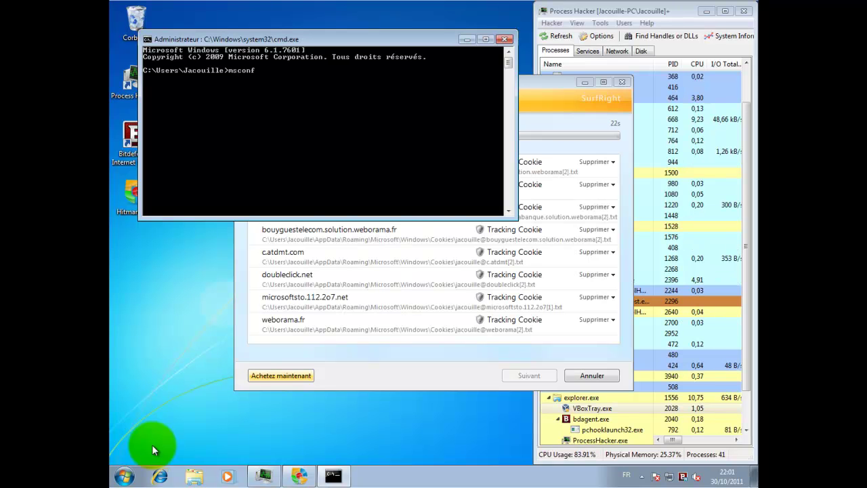
{"action": "type", "text": "fig"}
{"action": "key", "text": "Return"}
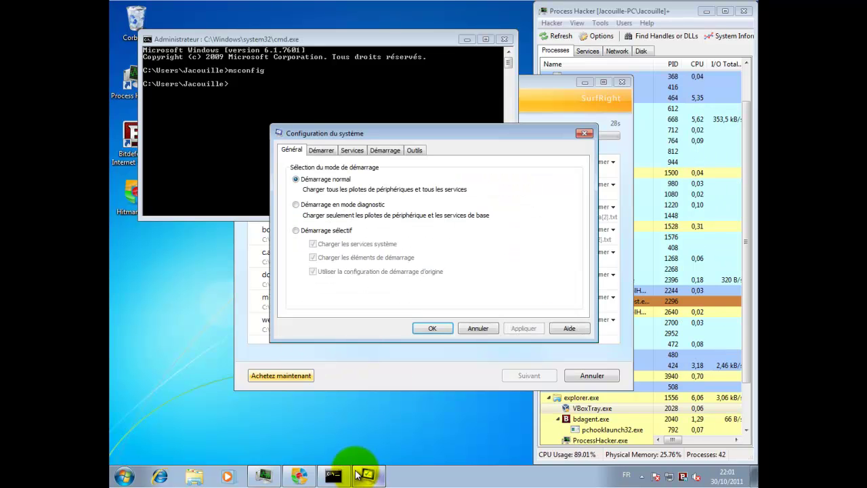
Examine the startup entries' commands and locations in System Configuration, including OperationSystem.exe, and close it along with the Command Prompt.
{"action": "left_click", "coordinate": [353, 151]}
{"action": "left_click", "coordinate": [391, 151]}
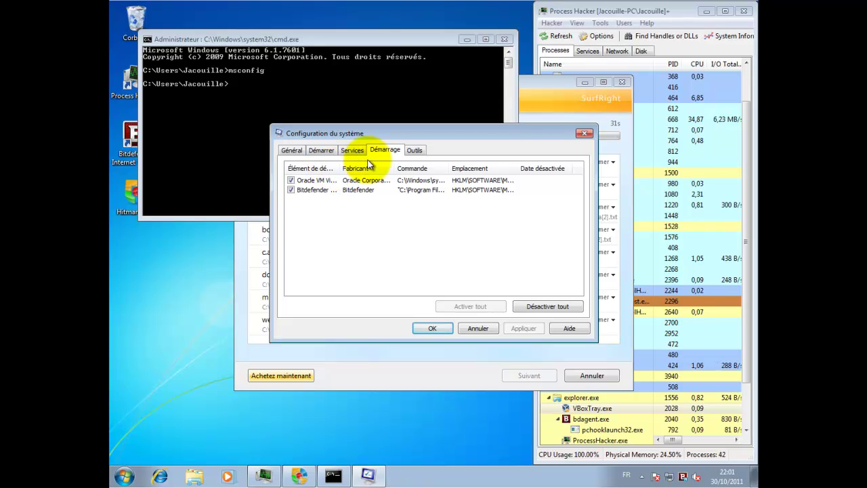
{"action": "left_click_drag", "start_coordinate": [340, 169], "coordinate": [367, 166]}
{"action": "left_click_drag", "start_coordinate": [478, 164], "coordinate": [627, 159]}
{"action": "left_click_drag", "start_coordinate": [385, 290], "coordinate": [515, 286]}
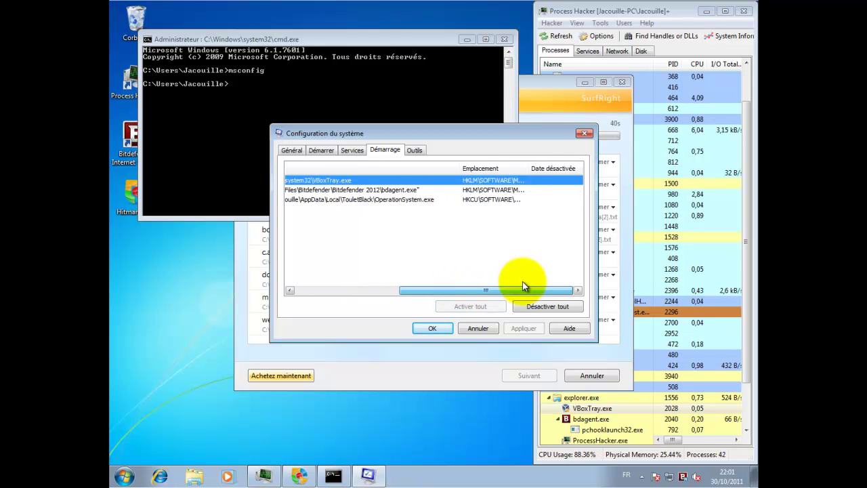
{"action": "left_click_drag", "start_coordinate": [519, 165], "coordinate": [566, 166]}
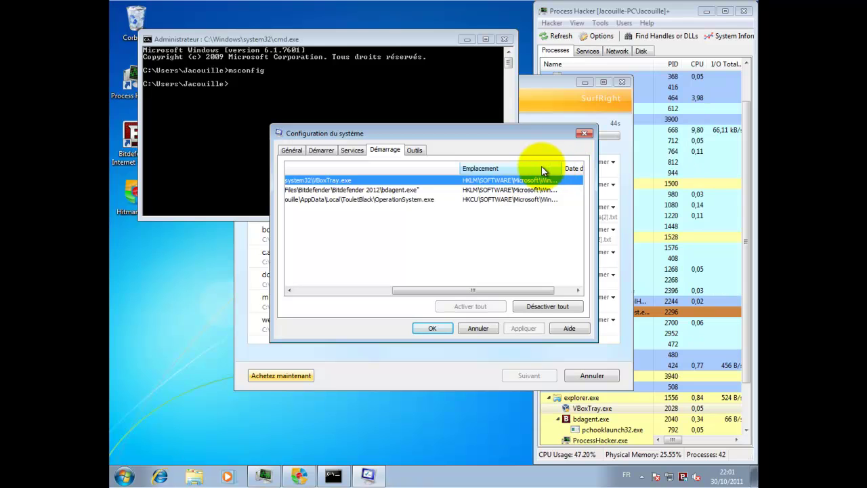
{"action": "left_click", "coordinate": [409, 201]}
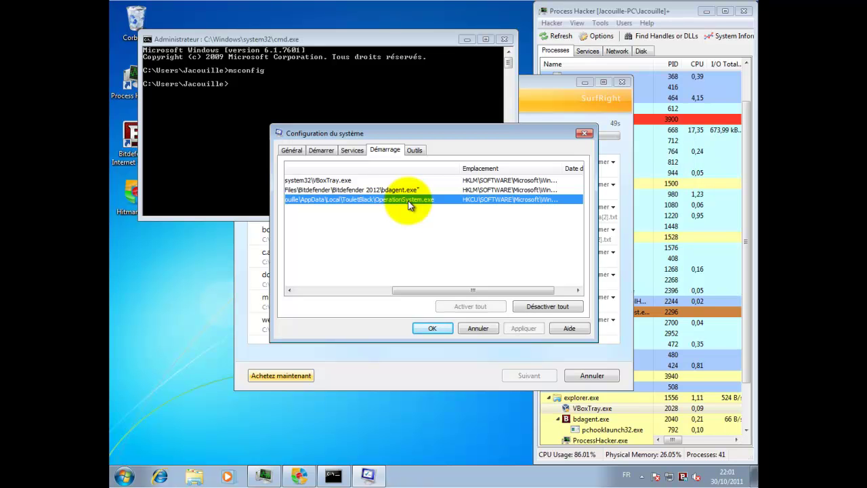
{"action": "left_click", "coordinate": [504, 38]}
{"action": "left_click", "coordinate": [488, 329]}
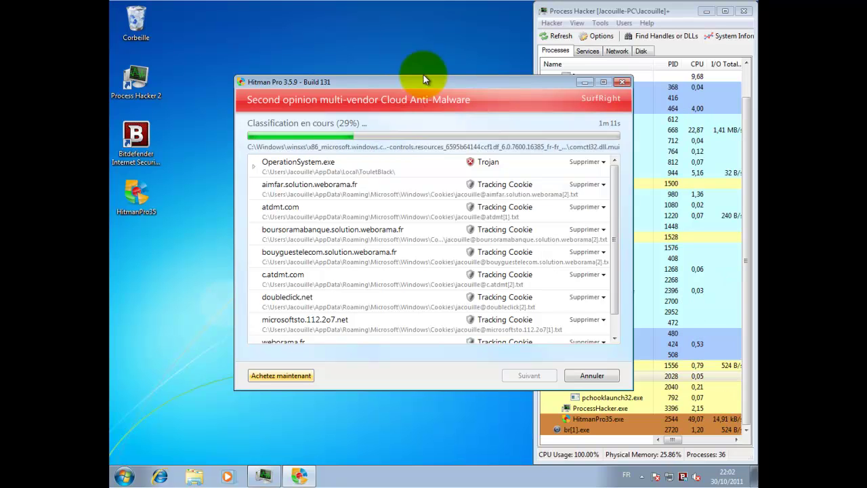
Inspect the details of the OperationSystem.exe detection and cancel the running Hitman Pro scan.
{"action": "left_click", "coordinate": [255, 166]}
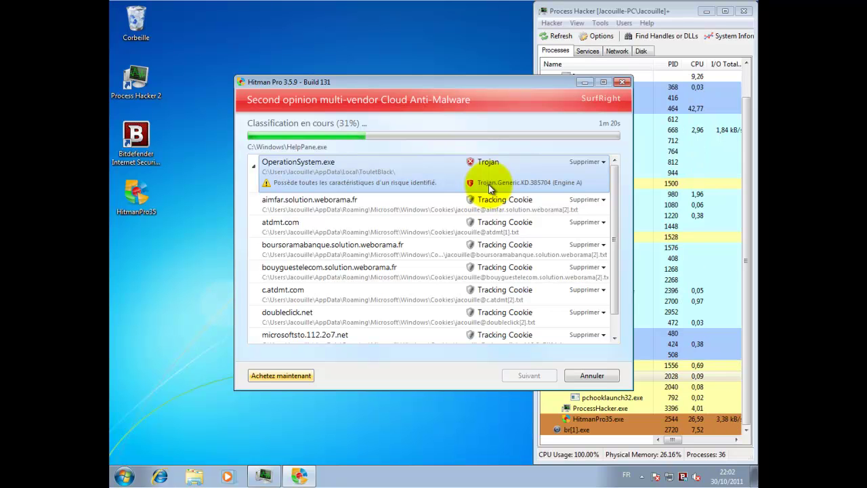
{"action": "left_click", "coordinate": [255, 167]}
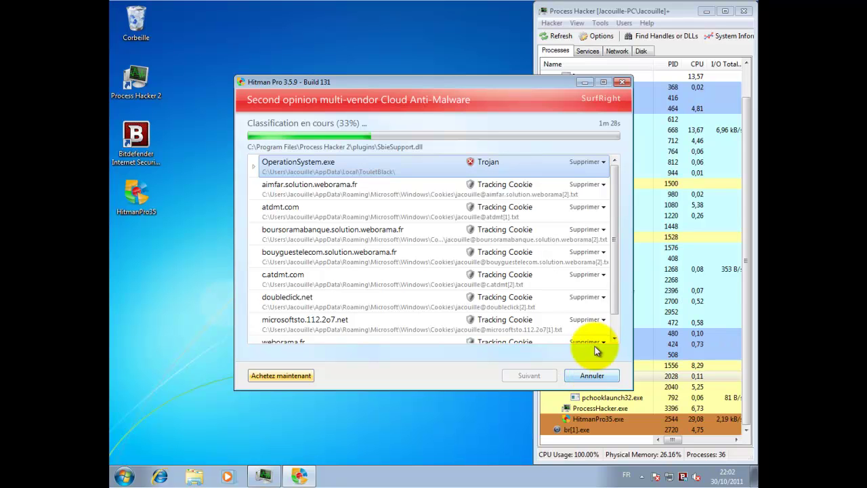
{"action": "left_click", "coordinate": [599, 382]}
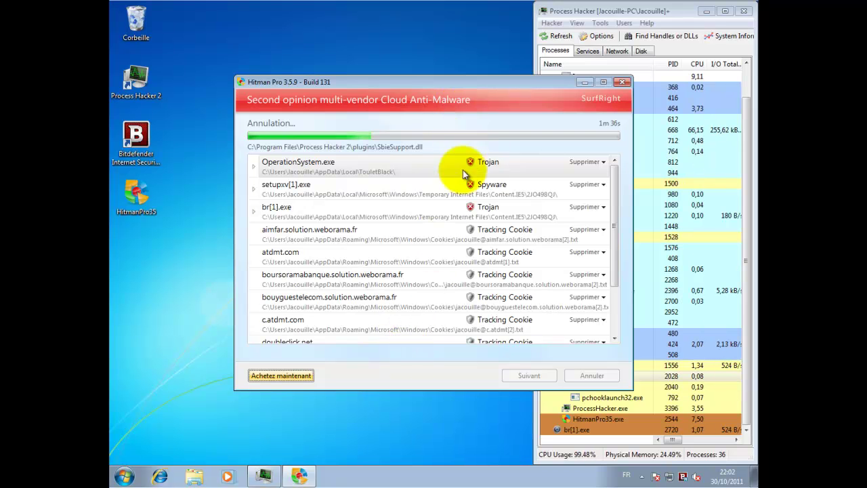
{"action": "left_click", "coordinate": [453, 210]}
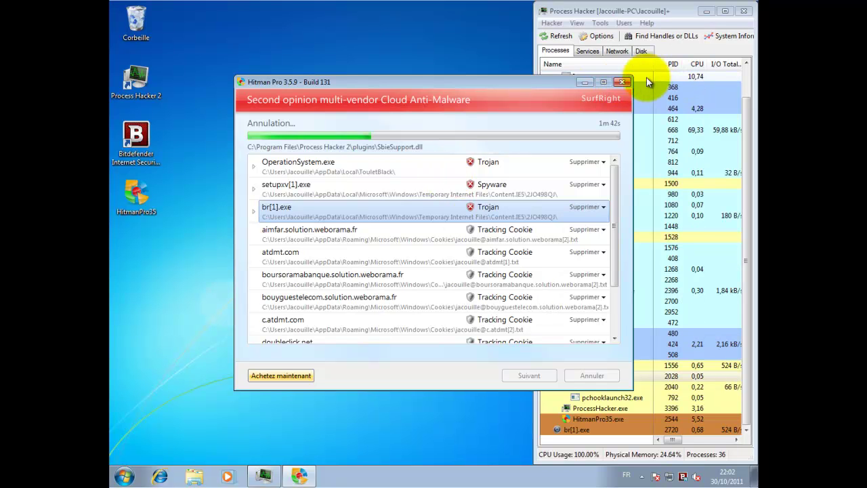
Close Process Hacker and end the Hitman Pro task through the Windows Task Manager.
{"action": "left_click", "coordinate": [730, 14]}
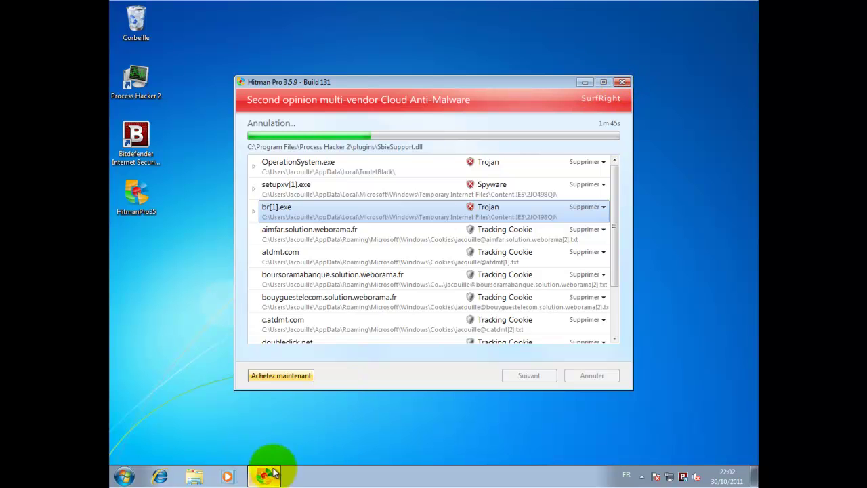
{"action": "right_click", "coordinate": [321, 477]}
{"action": "left_click", "coordinate": [361, 440]}
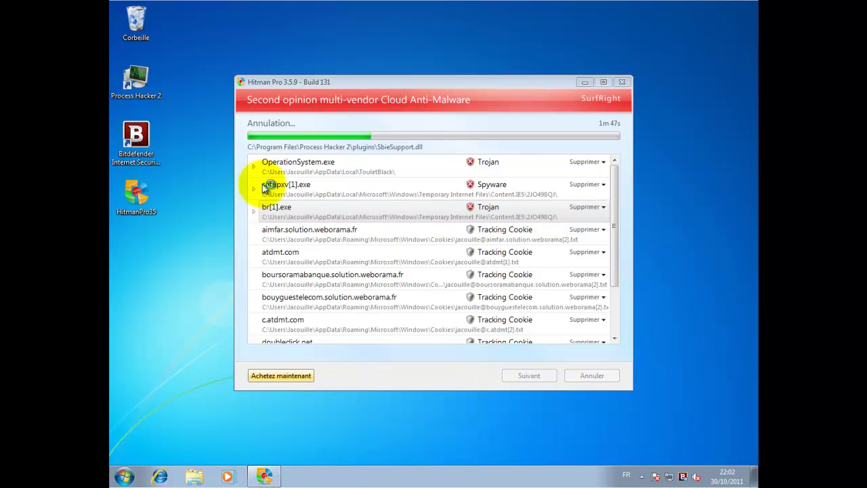
{"action": "left_click", "coordinate": [185, 77]}
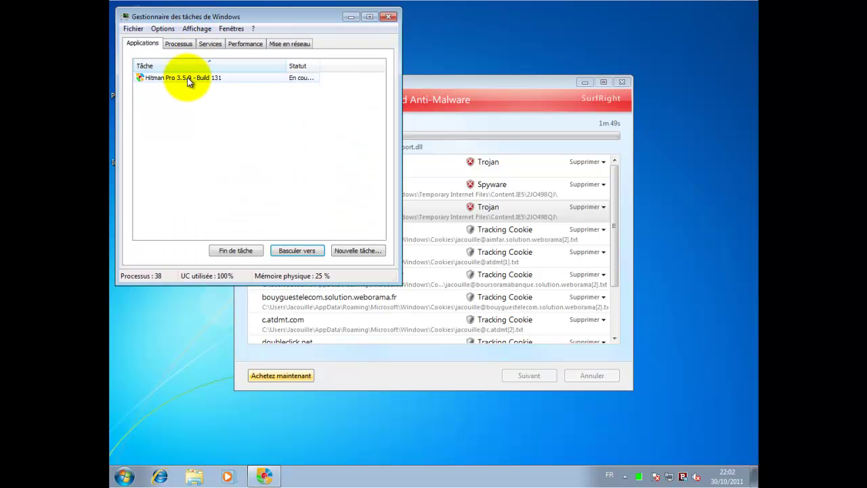
{"action": "left_click", "coordinate": [221, 246]}
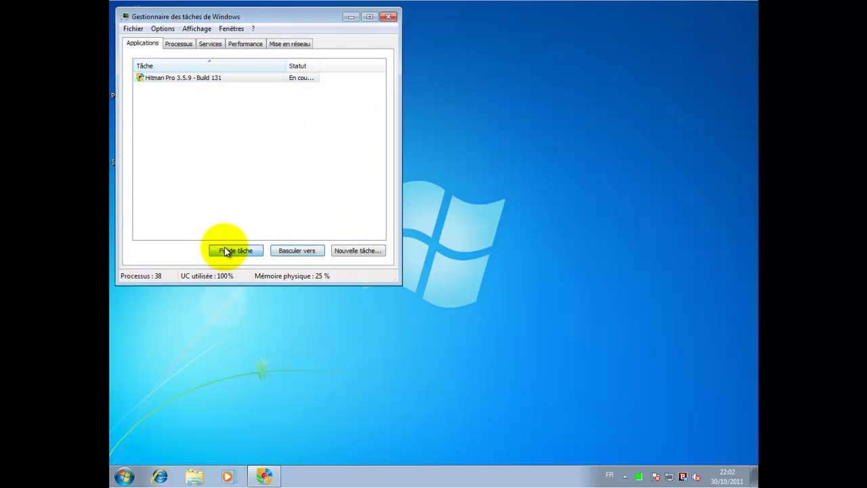
{"action": "left_click", "coordinate": [388, 17]}
Restart the computer.
{"action": "left_click", "coordinate": [124, 475]}
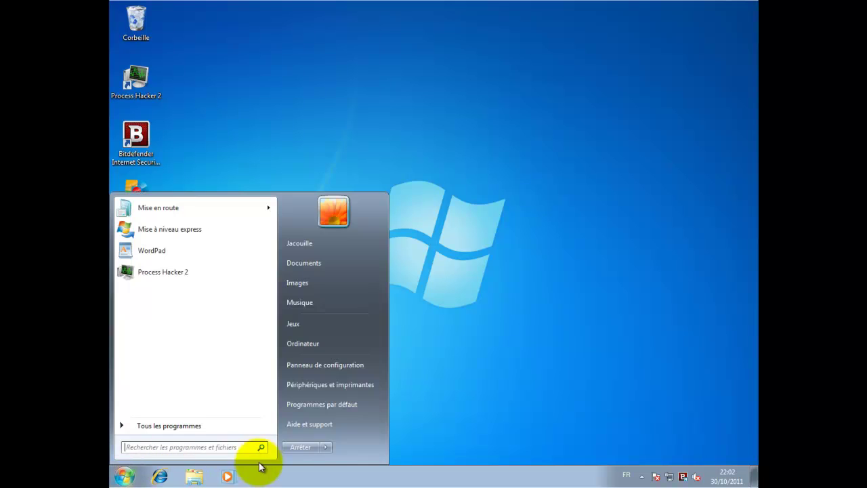
{"action": "mouse_move", "coordinate": [323, 449]}
{"action": "left_click", "coordinate": [345, 430]}
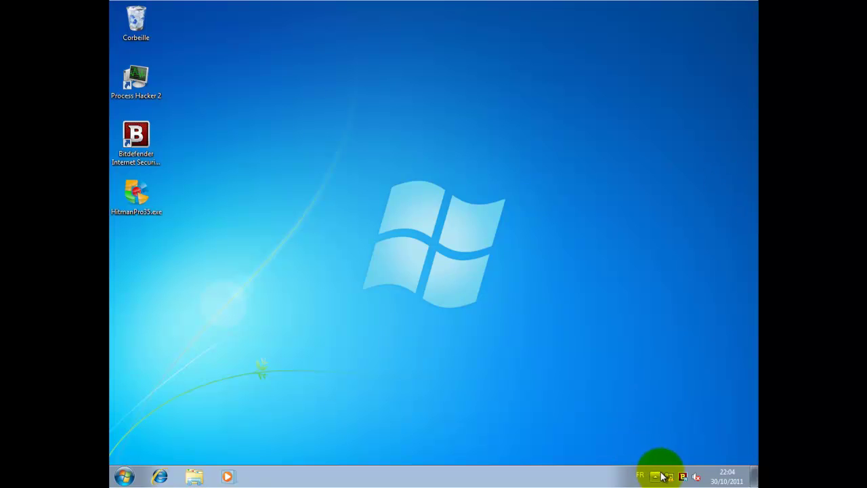
Open Process Hacker and review the list of running processes down to its end.
{"action": "left_click", "coordinate": [682, 477]}
{"action": "left_click", "coordinate": [297, 230]}
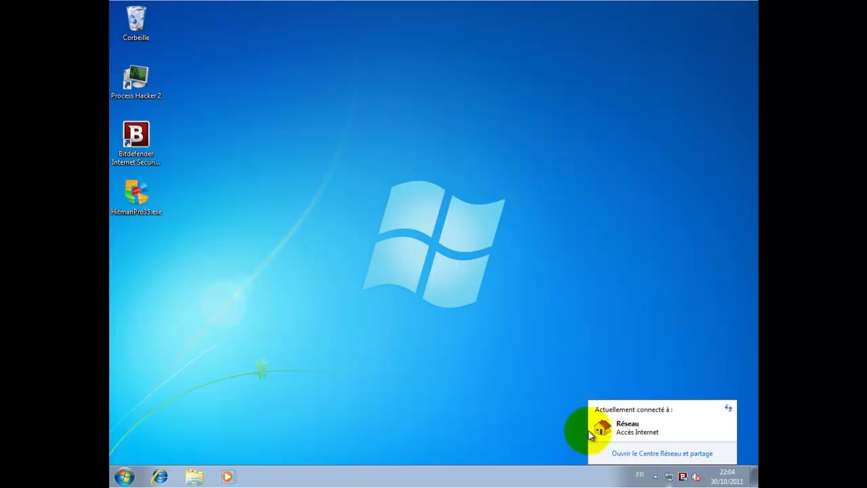
{"action": "double_click", "coordinate": [143, 82]}
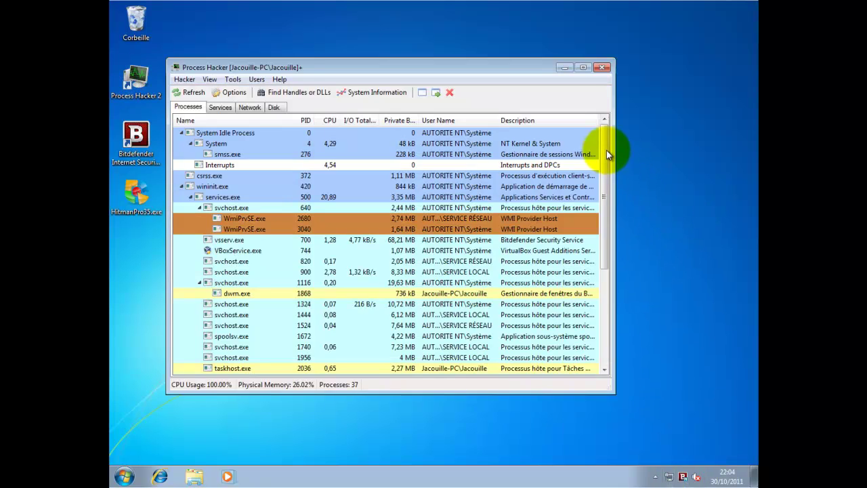
{"action": "left_click_drag", "start_coordinate": [607, 136], "coordinate": [603, 287]}
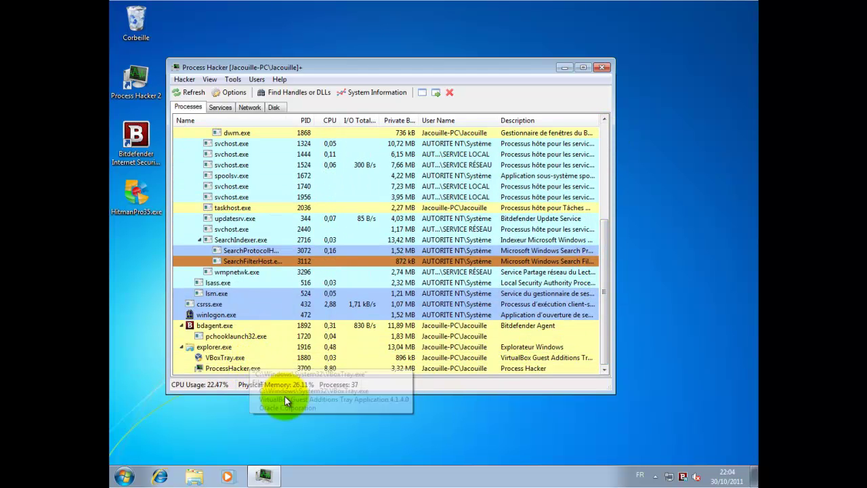
Resize the Process Hacker window to nearly the full desktop height and narrower, placing it clear of the desktop icons.
{"action": "left_click_drag", "start_coordinate": [311, 394], "coordinate": [312, 463]}
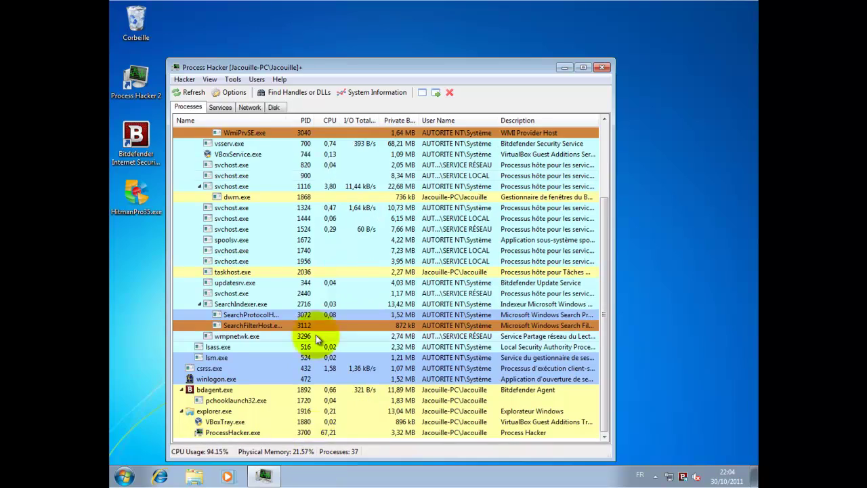
{"action": "left_click_drag", "start_coordinate": [354, 59], "coordinate": [350, 3]}
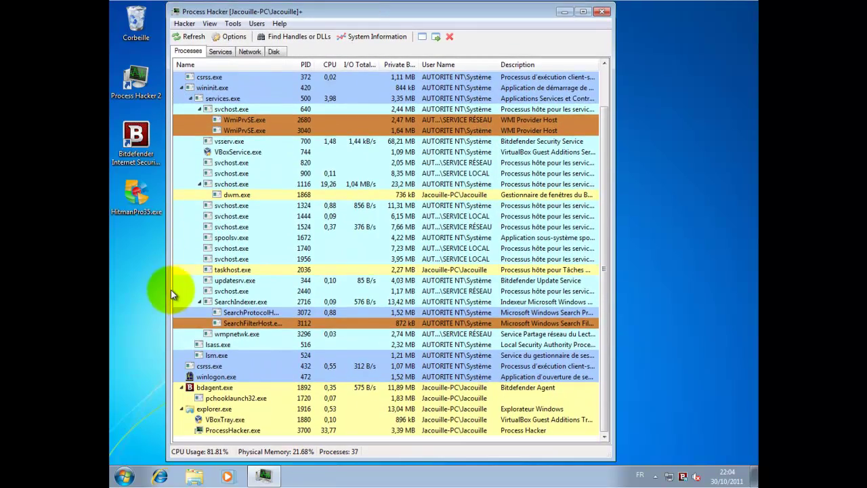
{"action": "left_click_drag", "start_coordinate": [166, 290], "coordinate": [300, 291]}
{"action": "left_click_drag", "start_coordinate": [506, 16], "coordinate": [643, 14]}
{"action": "left_click_drag", "start_coordinate": [585, 460], "coordinate": [581, 467]}
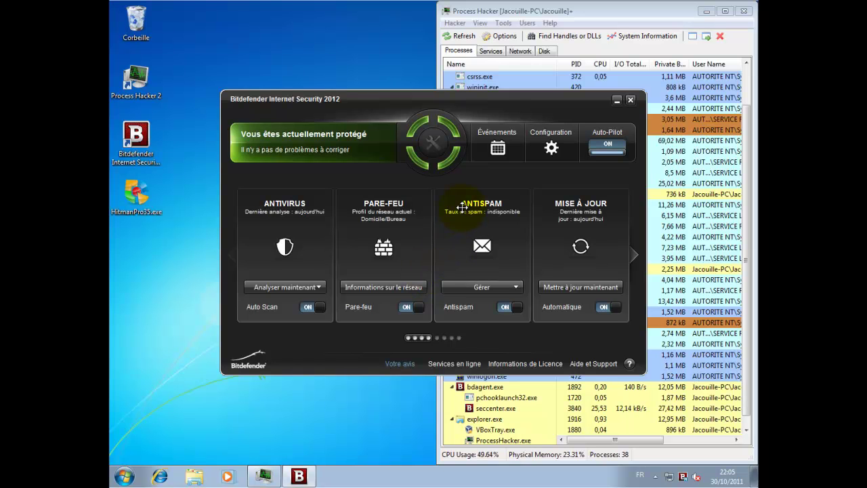
Review Bitdefender's resident antivirus settings, including on-access scanning and Active Virus Control, and minimize its window.
{"action": "left_click", "coordinate": [551, 144]}
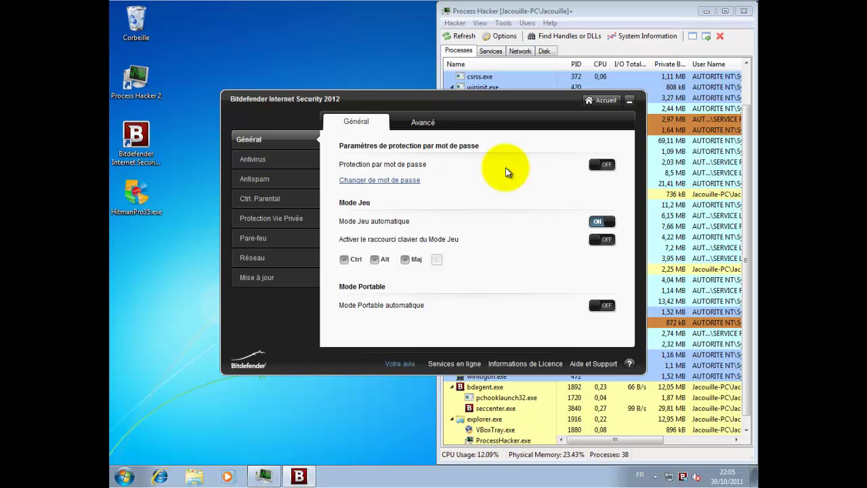
{"action": "left_click", "coordinate": [278, 160]}
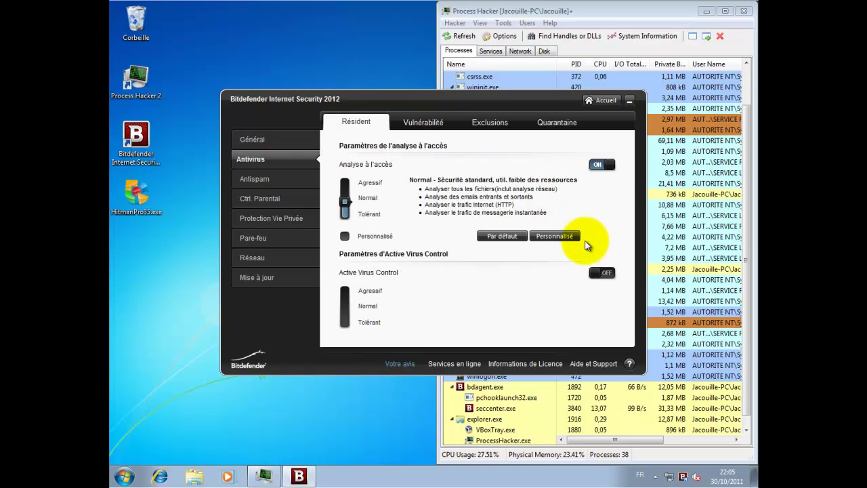
{"action": "left_click", "coordinate": [606, 101]}
{"action": "left_click", "coordinate": [627, 99]}
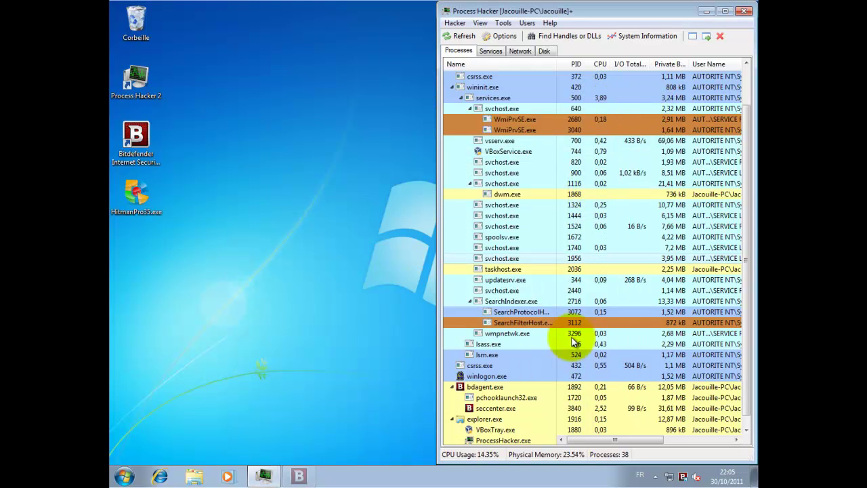